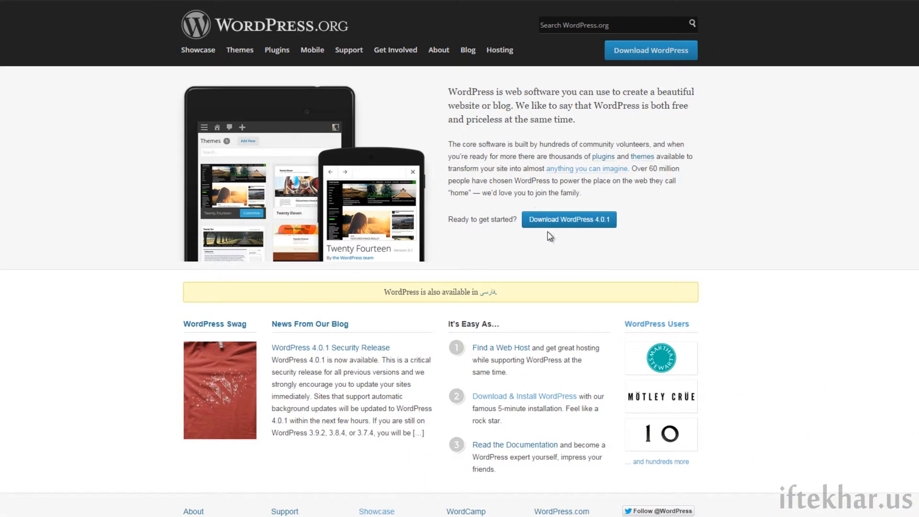
- Go to the WordPress 4.0.1 download page and open a blank new tab beside it
click(553, 226)
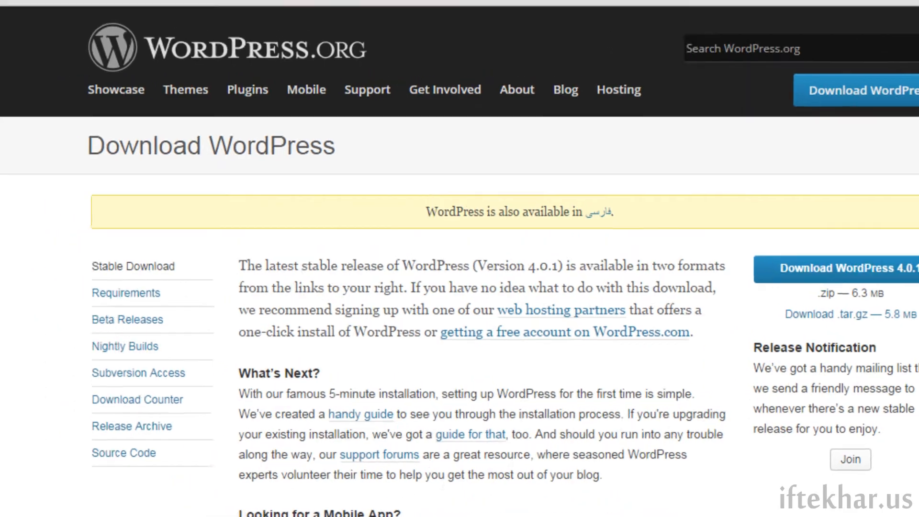
click(193, 2)
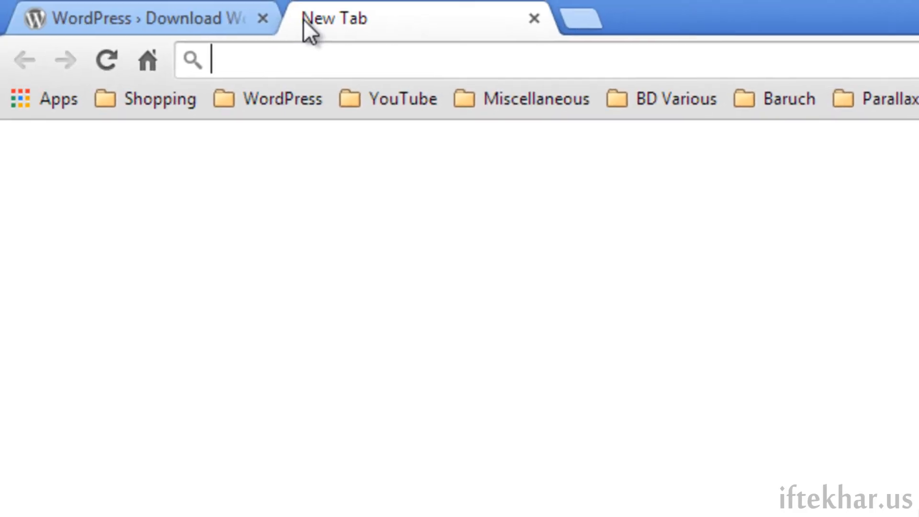
- Load google.com and search for 'xampp'
text(google.com)
key(Return)
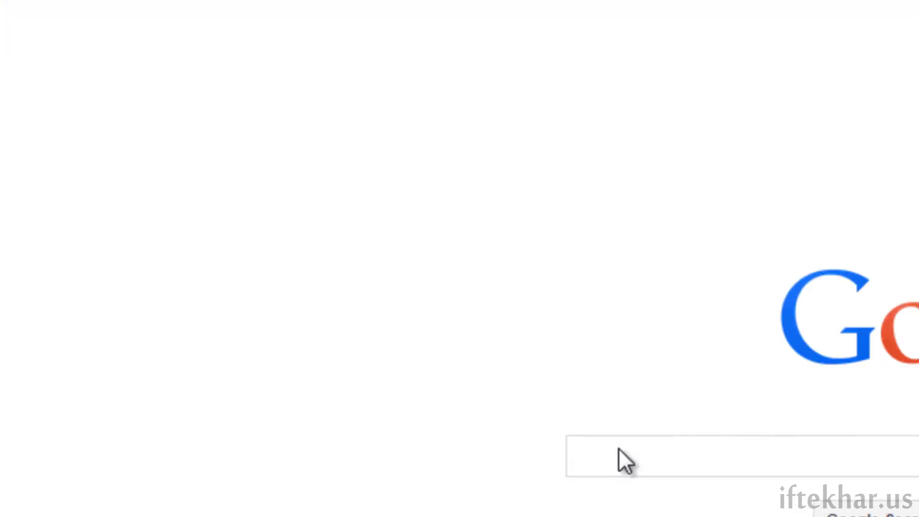
click(743, 490)
text(xampp)
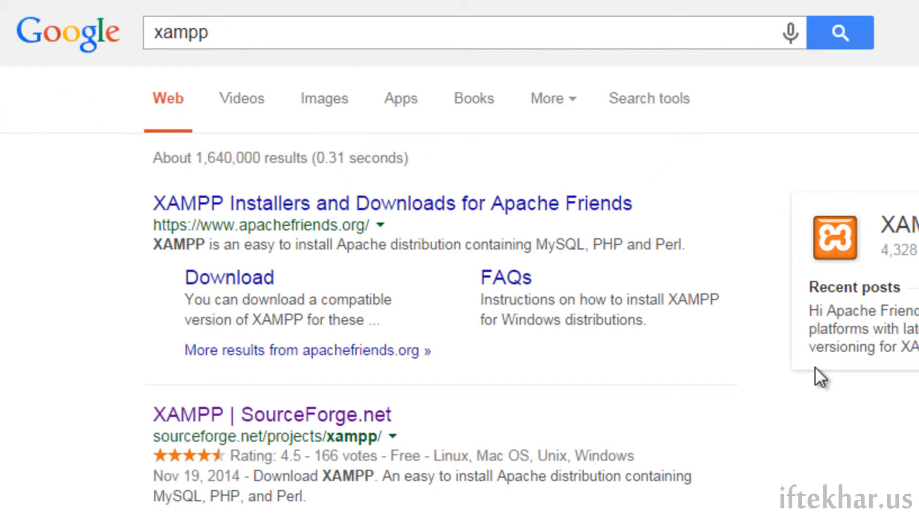
- Open the XAMPP project on SourceForge and view its Files folder listing
click(204, 425)
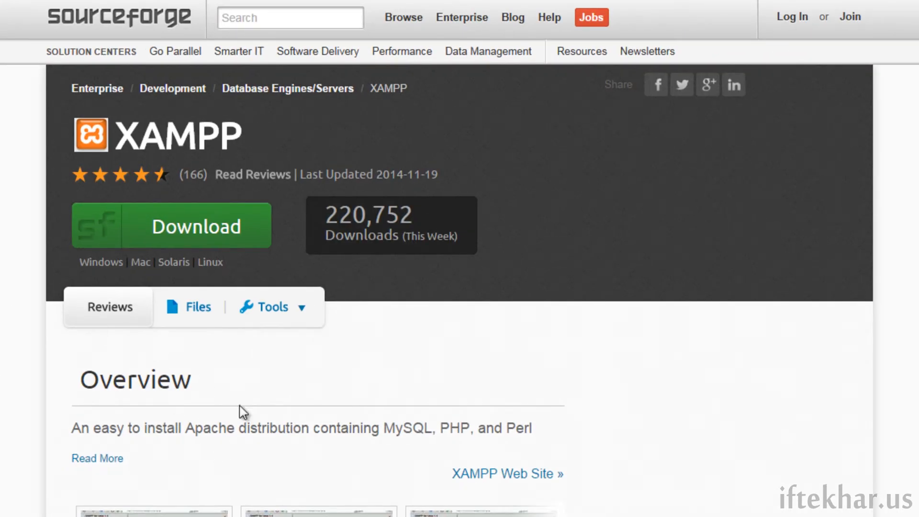
click(198, 316)
scroll(21, 349, down, 4)
scroll(460, 258, down, 5)
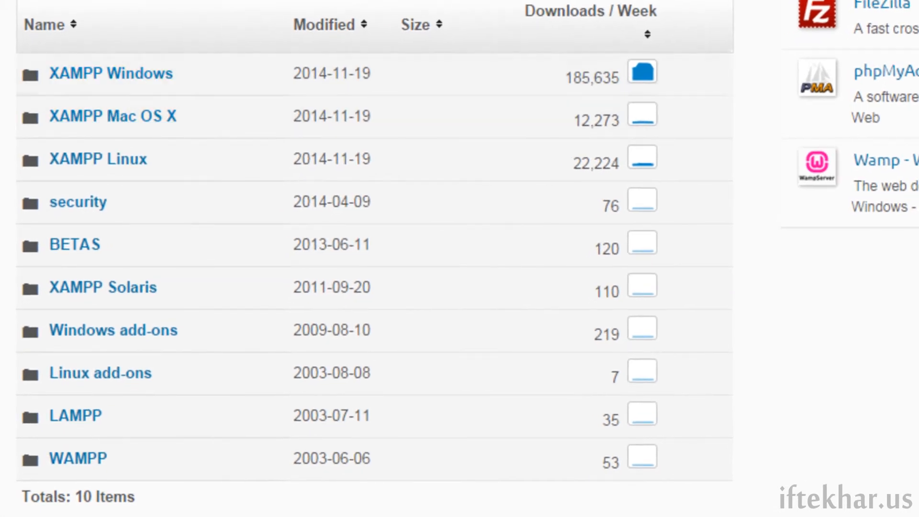
- Browse into the XAMPP Windows 5.6.3 downloads, then switch to the wordpress-4.0.1.zip archive
click(111, 73)
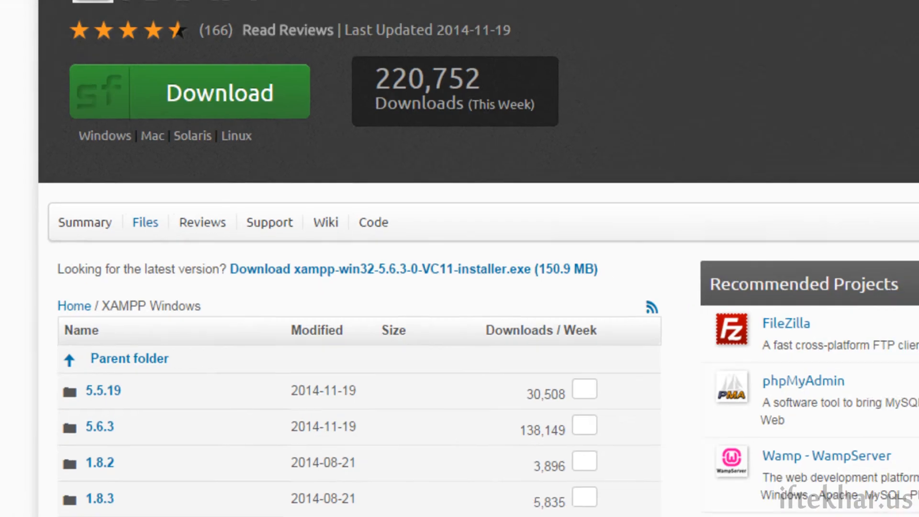
scroll(459, 259, down, 3)
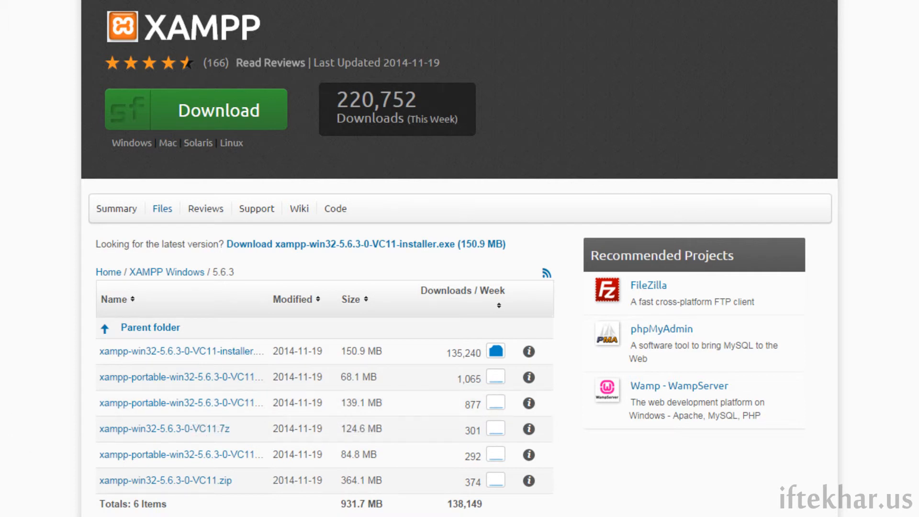
key(alt+Tab)
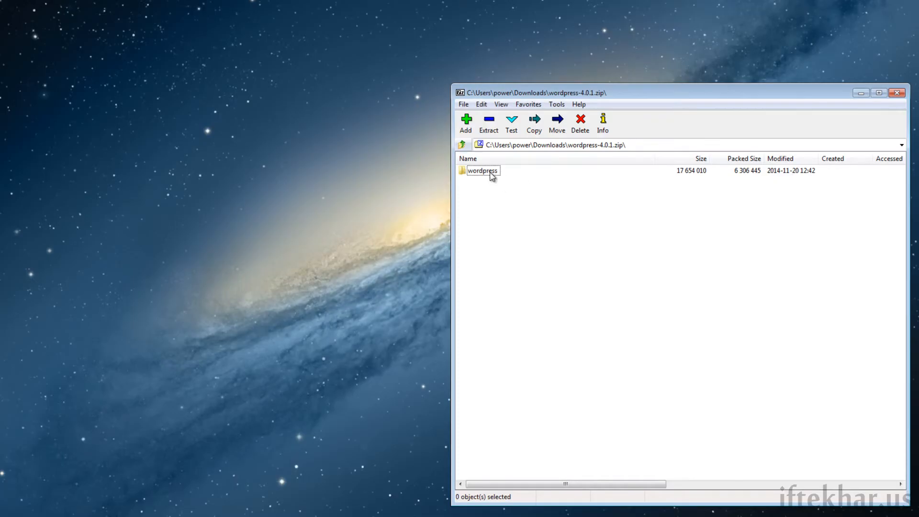
- Extract the wordpress folder from wordpress-4.0.1.zip onto the desktop, then open Documents (D:)
drag(491, 173, 472, 173)
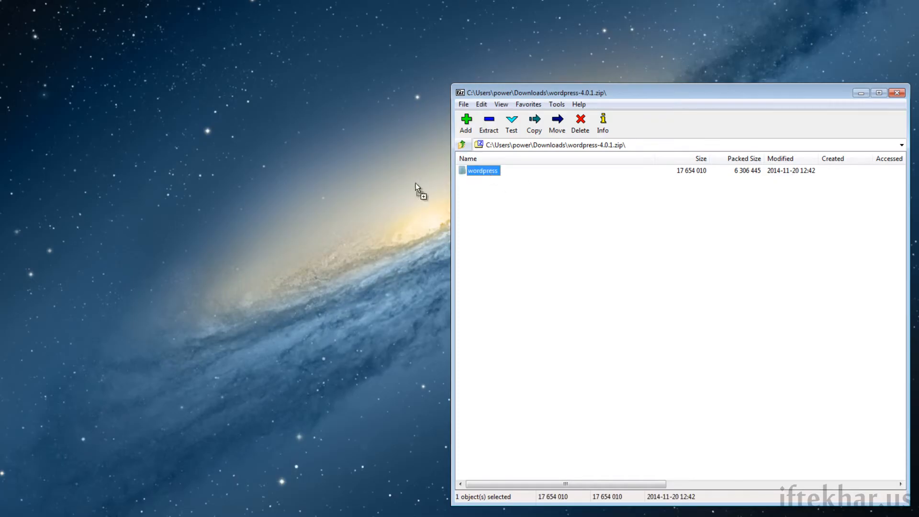
drag(243, 191, 244, 191)
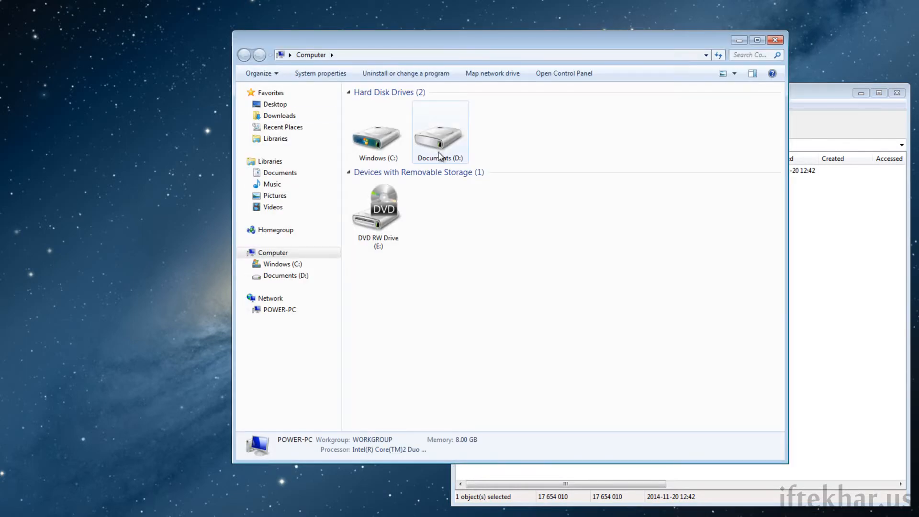
double_click(437, 139)
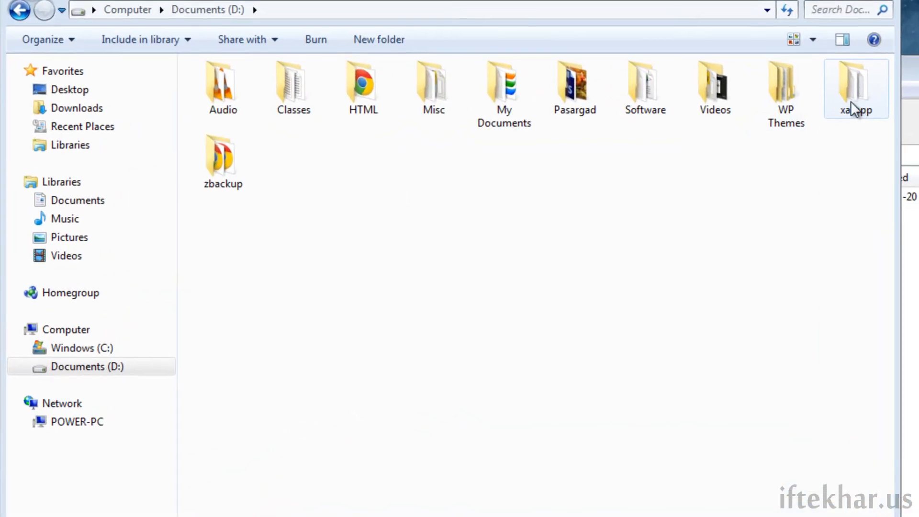
- Open D:\xampp and launch xampp-control.exe
click(763, 106)
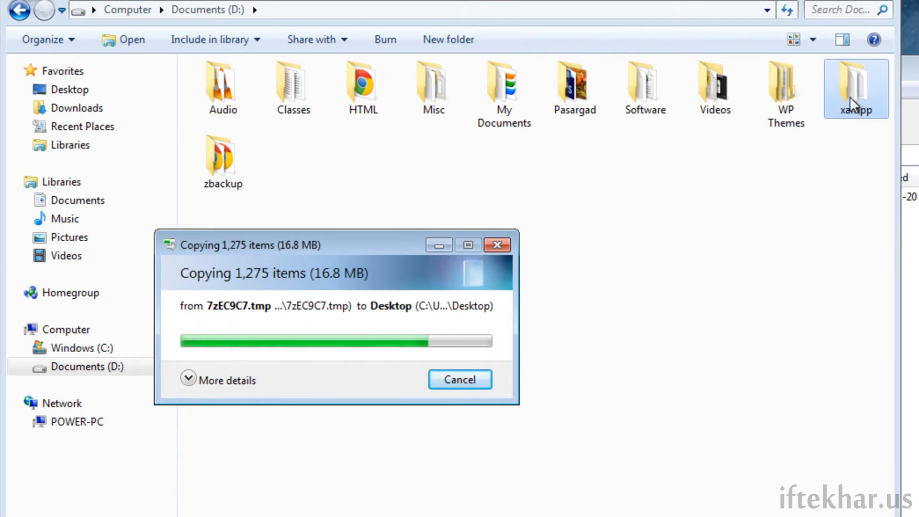
double_click(853, 88)
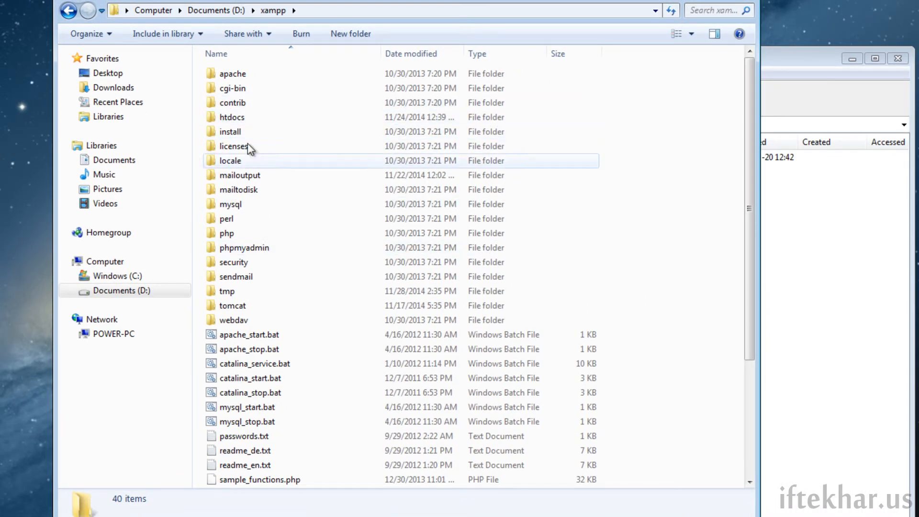
scroll(262, 320, down, 4)
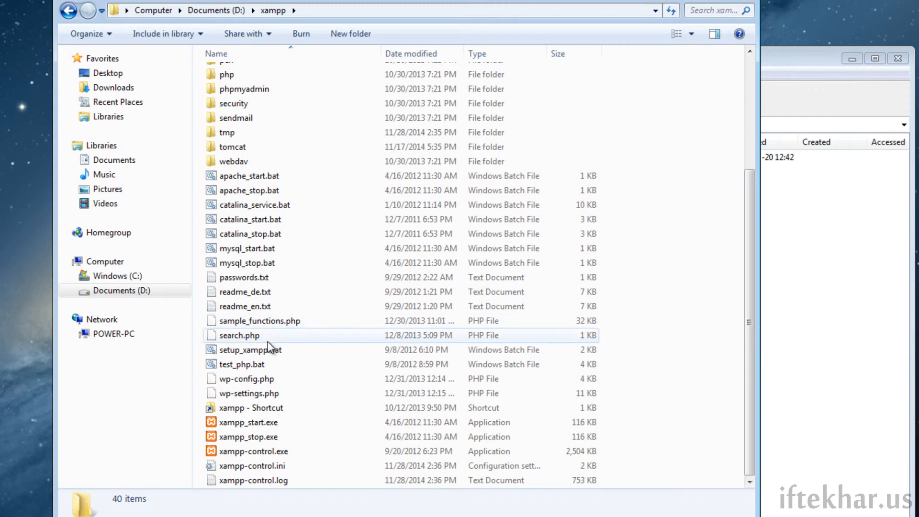
double_click(253, 452)
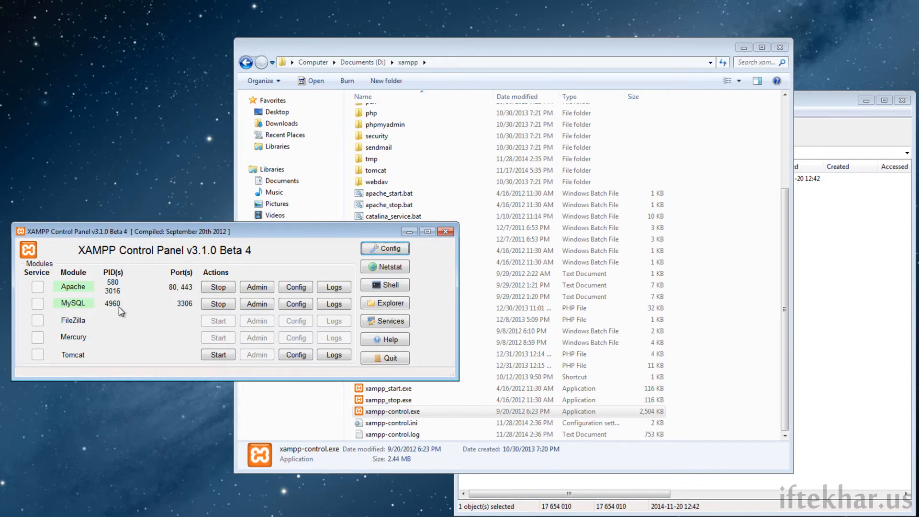
- With Apache and MySQL running, minimise the XAMPP Control Panel back to the xampp folder
click(409, 234)
scroll(376, 321, up, 4)
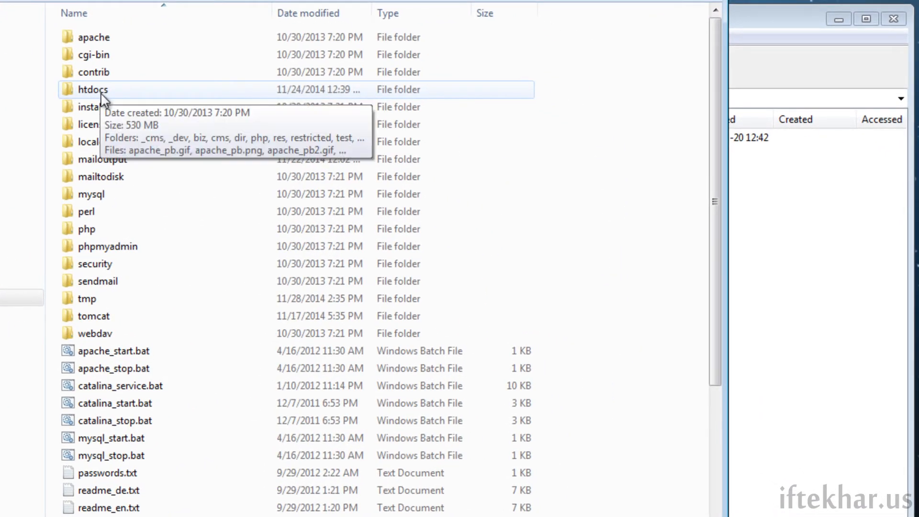
- Copy the desktop wordpress folder into htdocs and rename it 'tutorial', declining the merge prompt
double_click(102, 95)
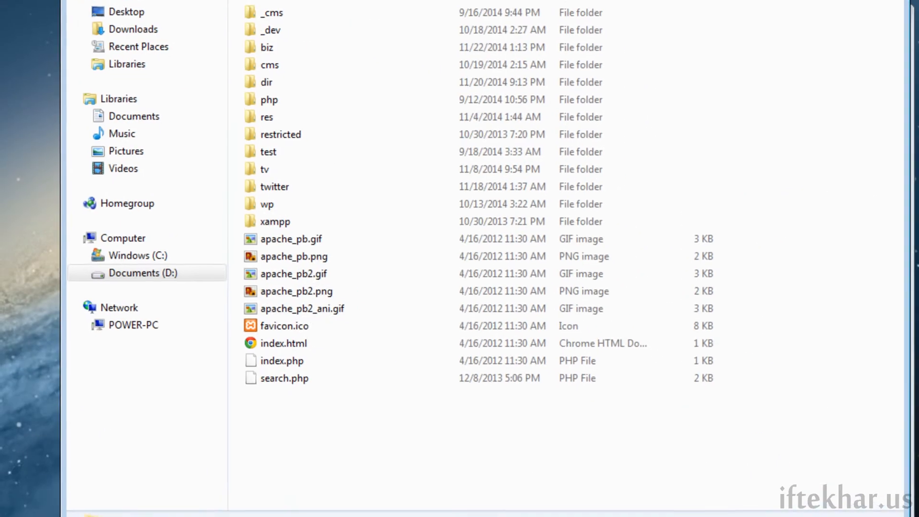
drag(52, 122, 461, 451)
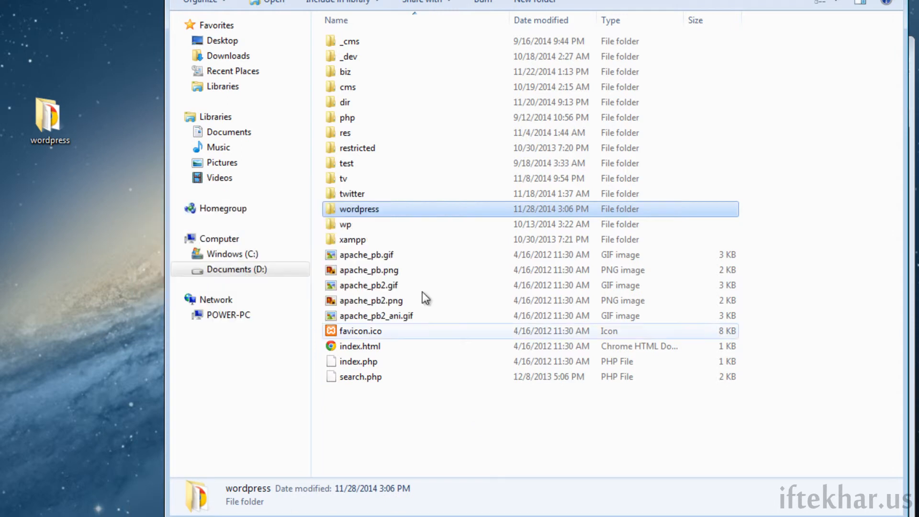
click(380, 209)
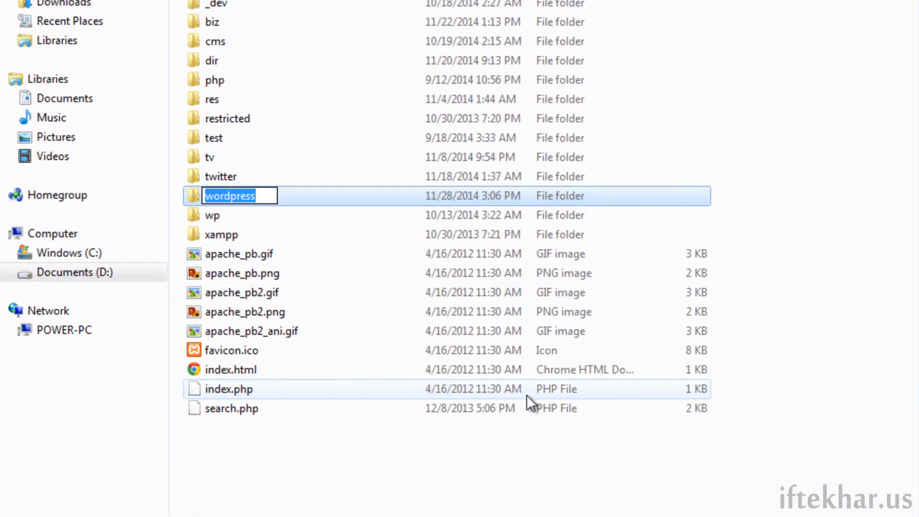
text(test)
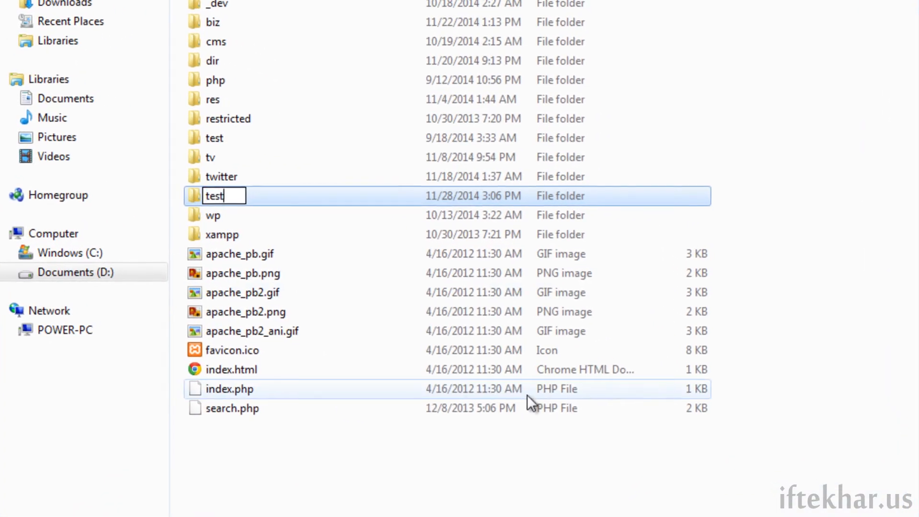
key(Return)
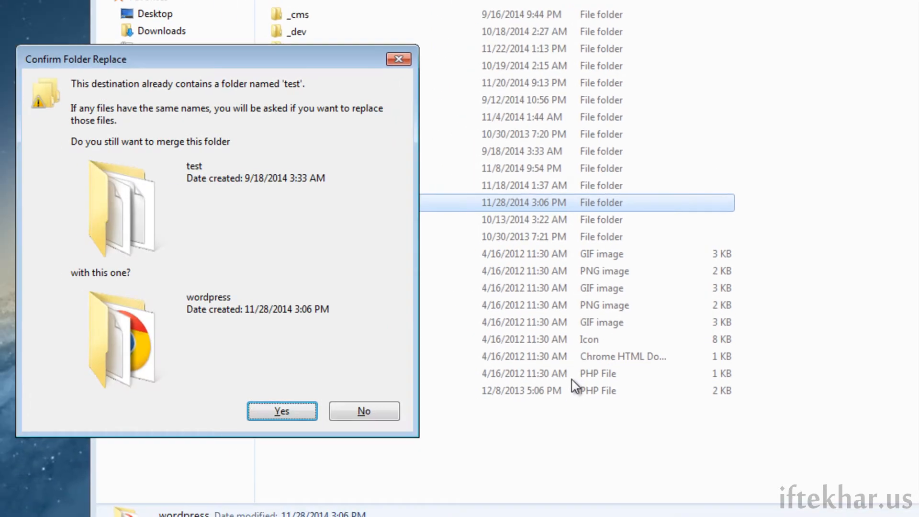
click(370, 410)
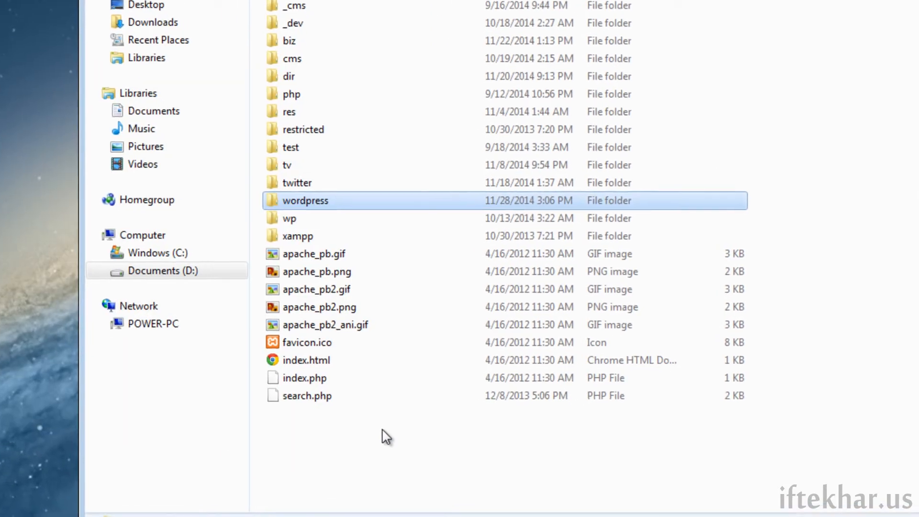
key(F2)
text(tut)
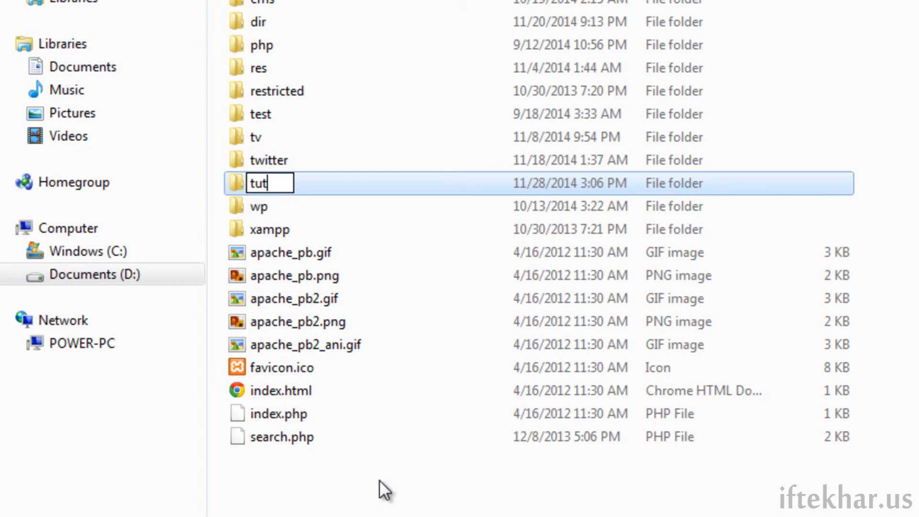
text(orial)
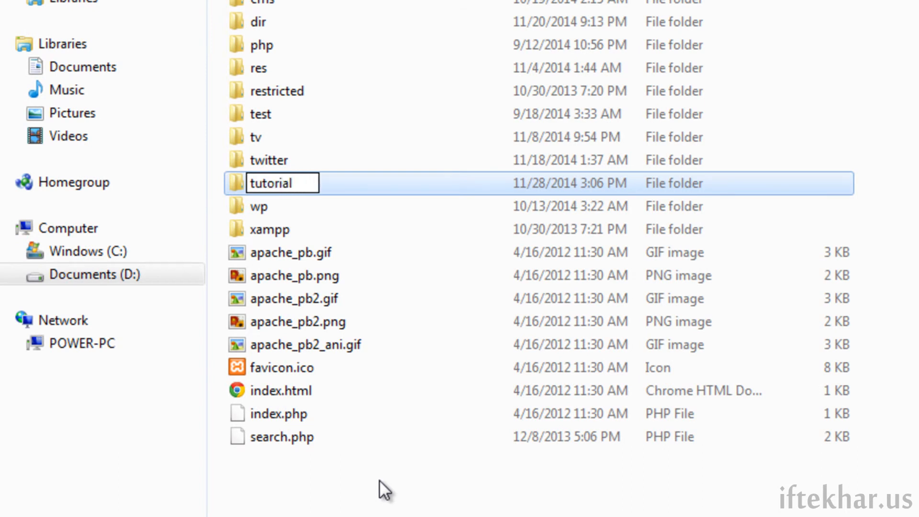
key(Return)
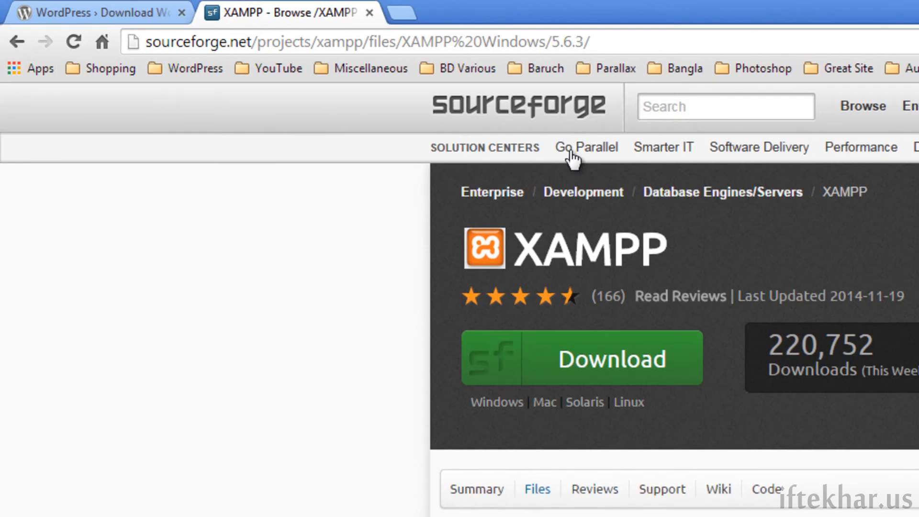
- Load localhost/tutorial, take the installer in English (United States) to the database form, then open phpMyAdmin
click(429, 48)
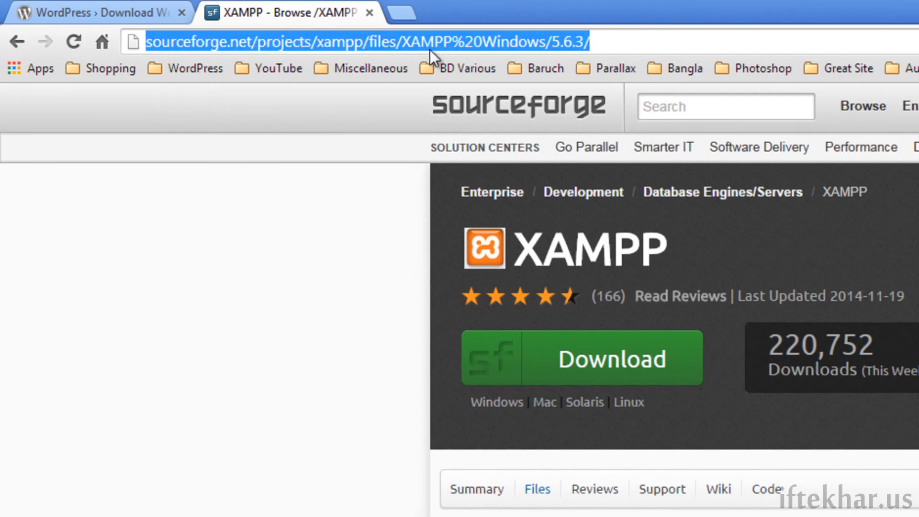
text(localhost/tu)
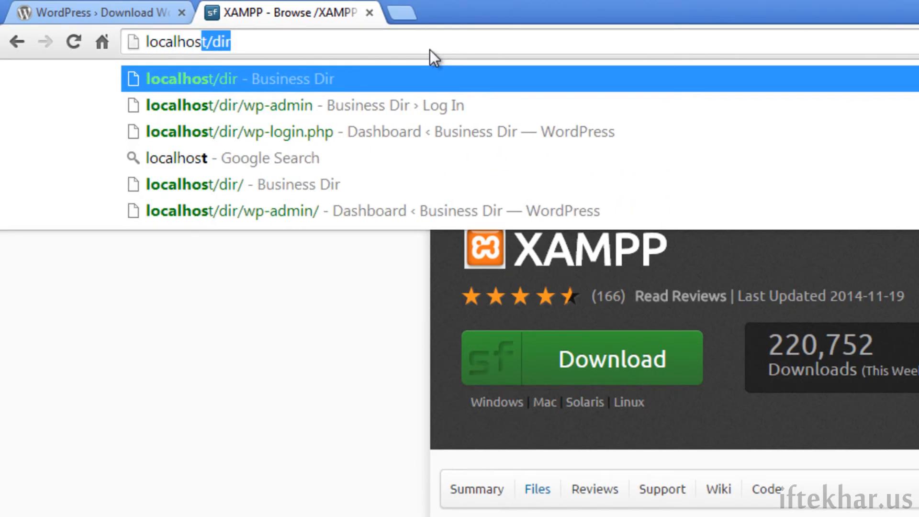
text(torial)
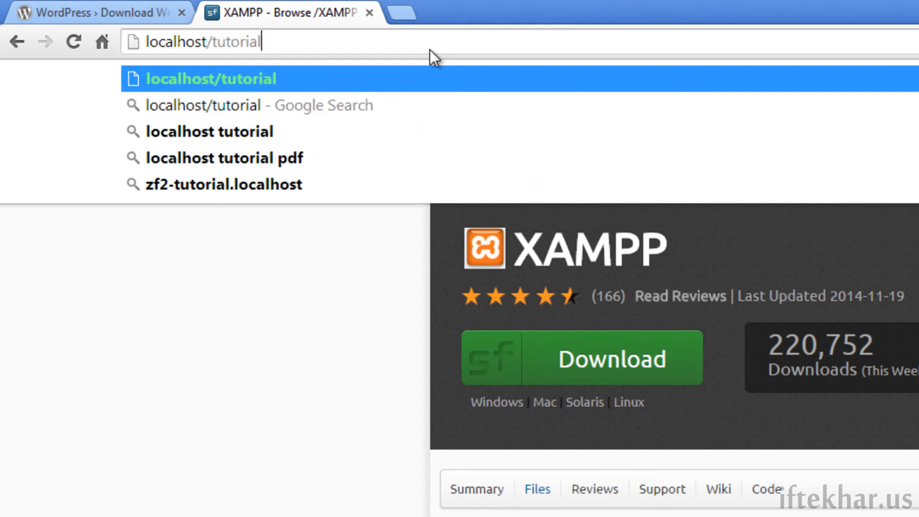
key(Return)
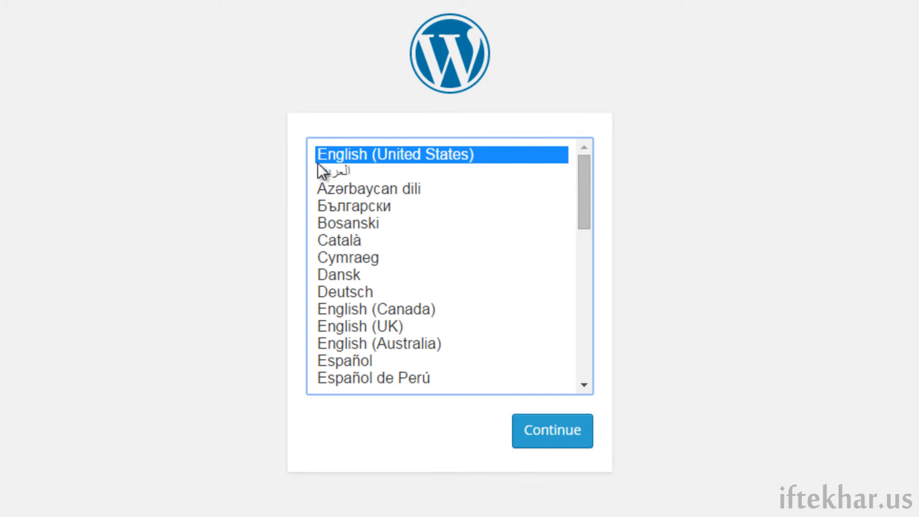
click(549, 438)
click(191, 433)
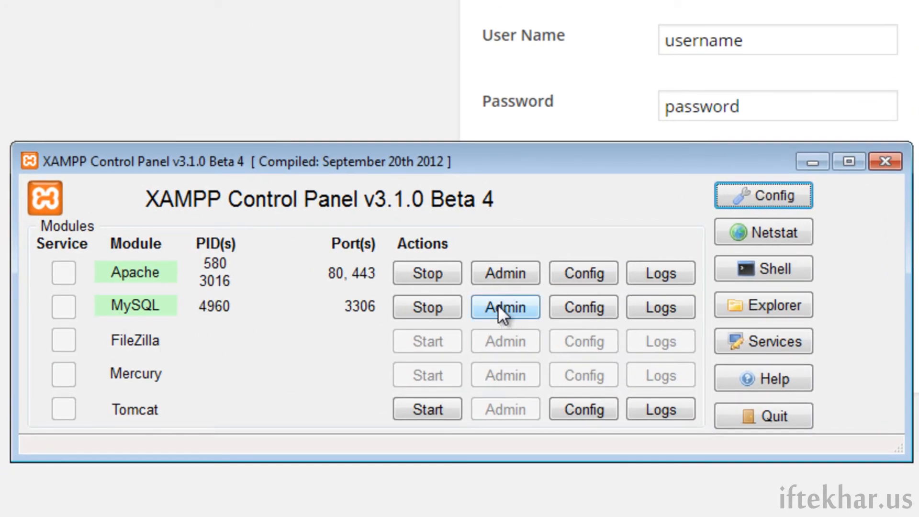
click(514, 309)
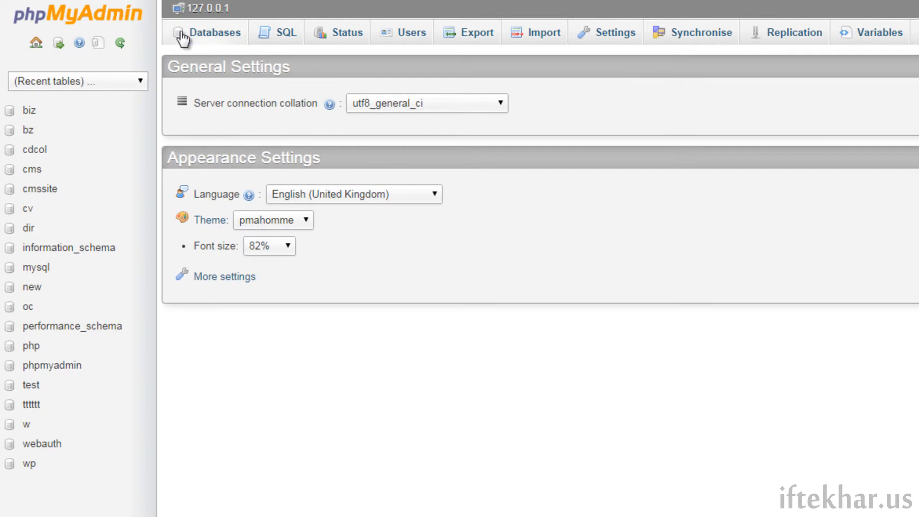
- Create a database named 'tutorial' from phpMyAdmin's Databases tab, then view the Users overview
click(222, 38)
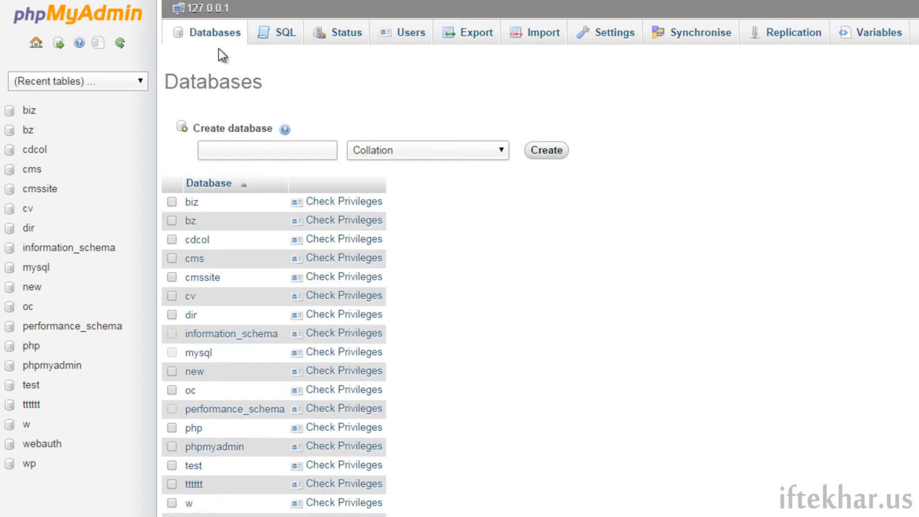
click(228, 153)
text(tutorial)
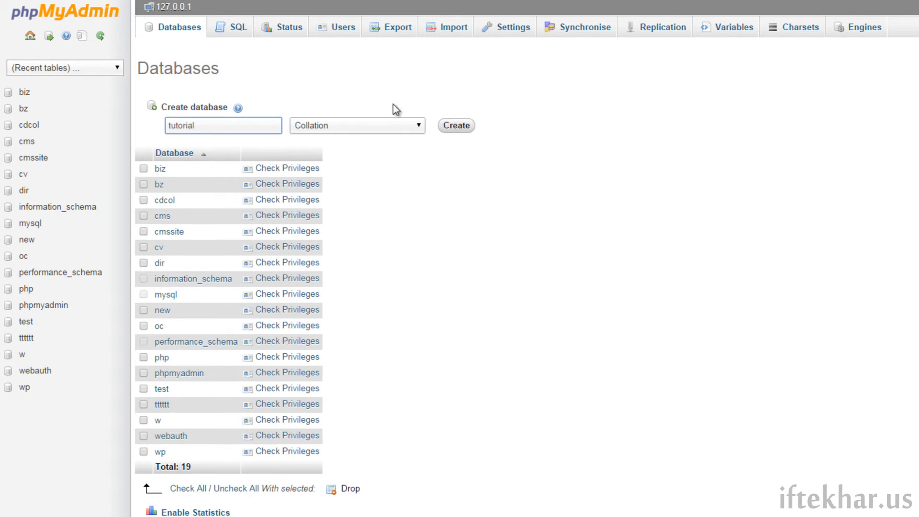
click(449, 130)
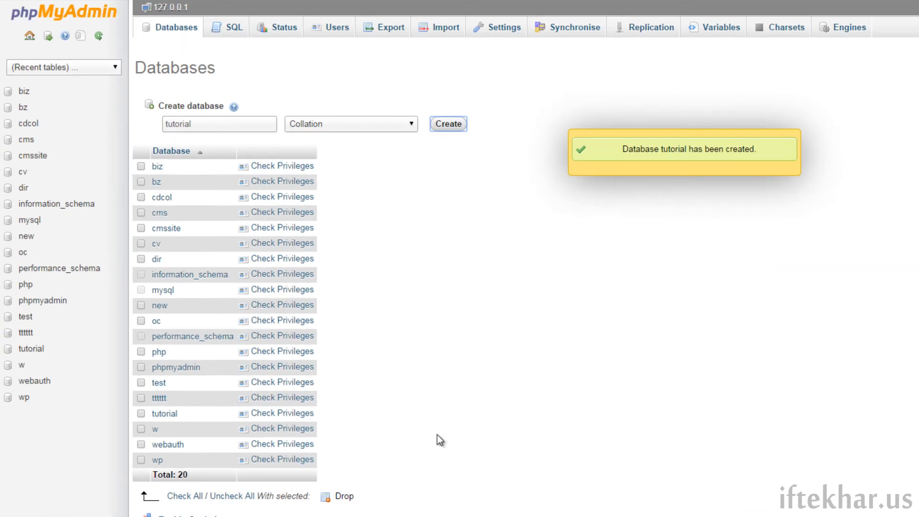
click(323, 29)
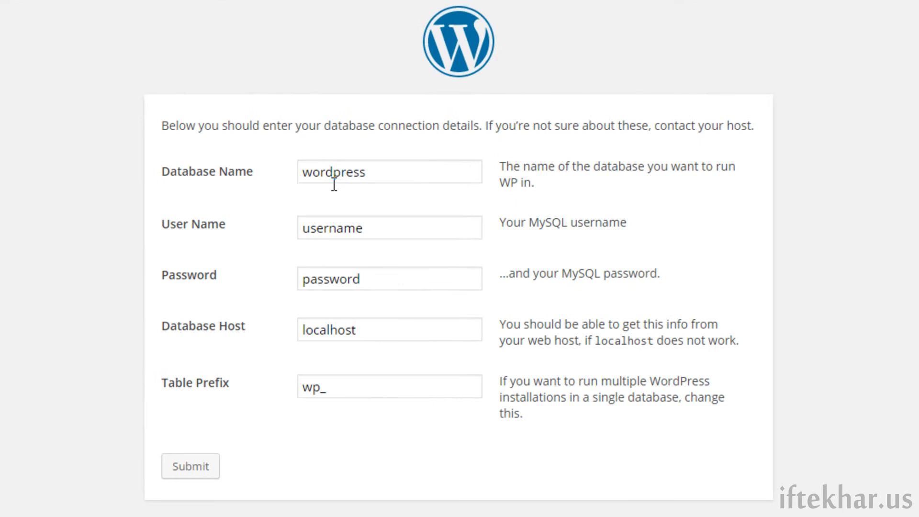
- Enter database 'tutorial', user 'root', an empty password, host localhost and prefix wp_, then submit
double_click(379, 168)
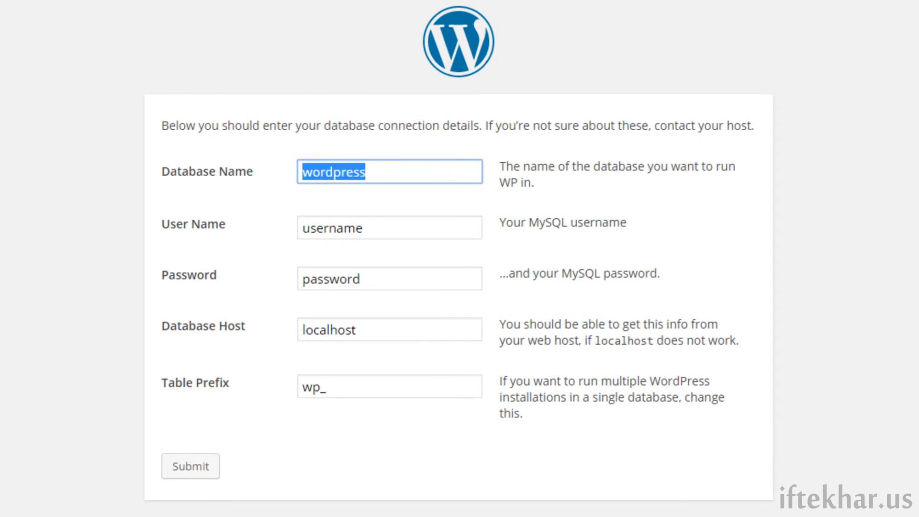
text(tutorial)
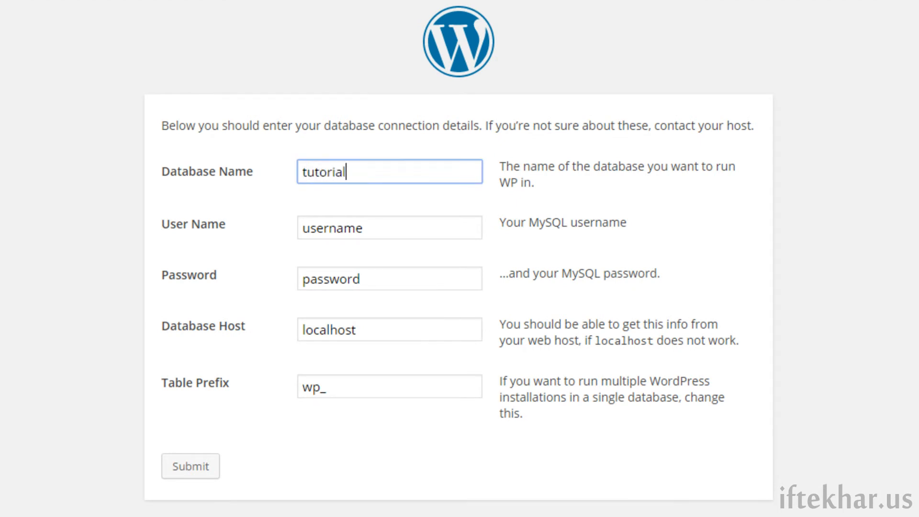
double_click(386, 232)
text(root)
key(Tab)
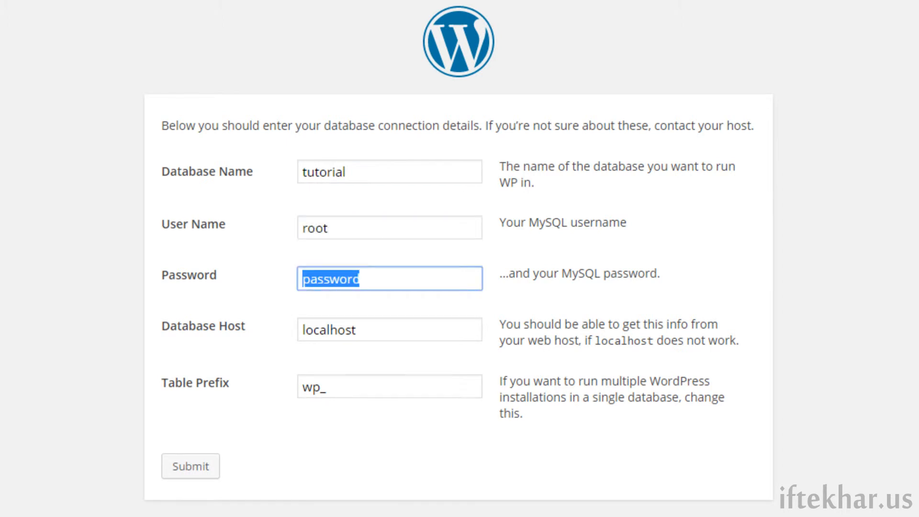
key(BackSpace)
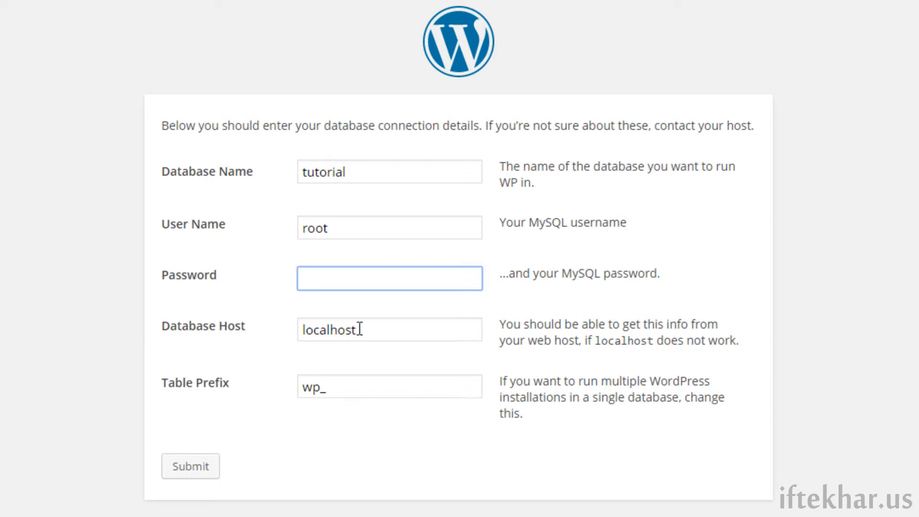
click(384, 330)
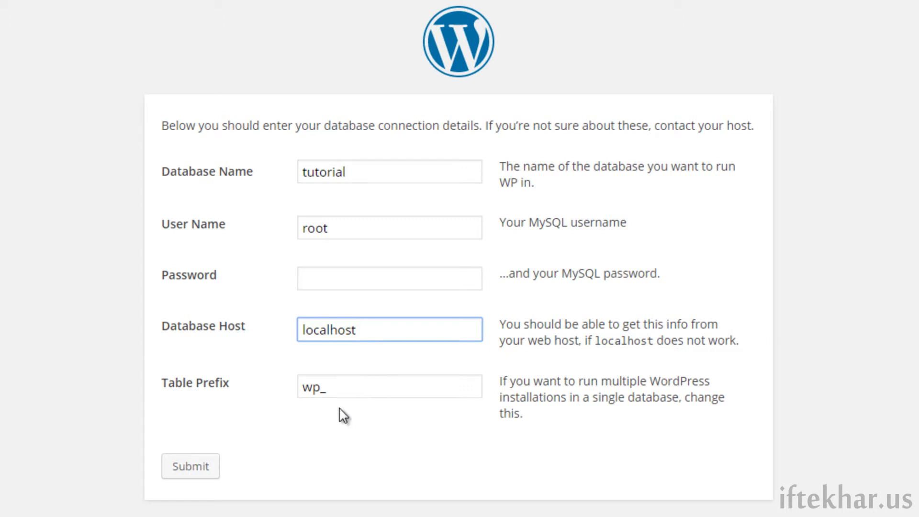
drag(320, 388, 275, 396)
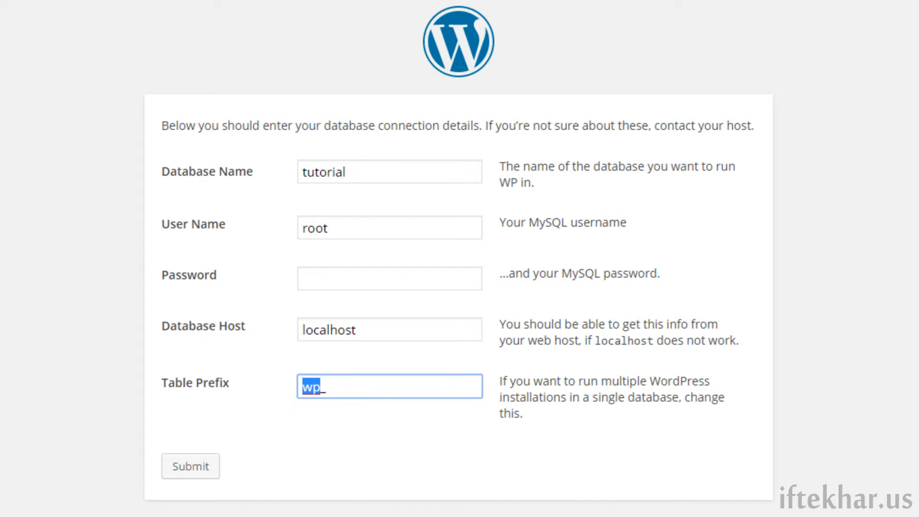
click(188, 472)
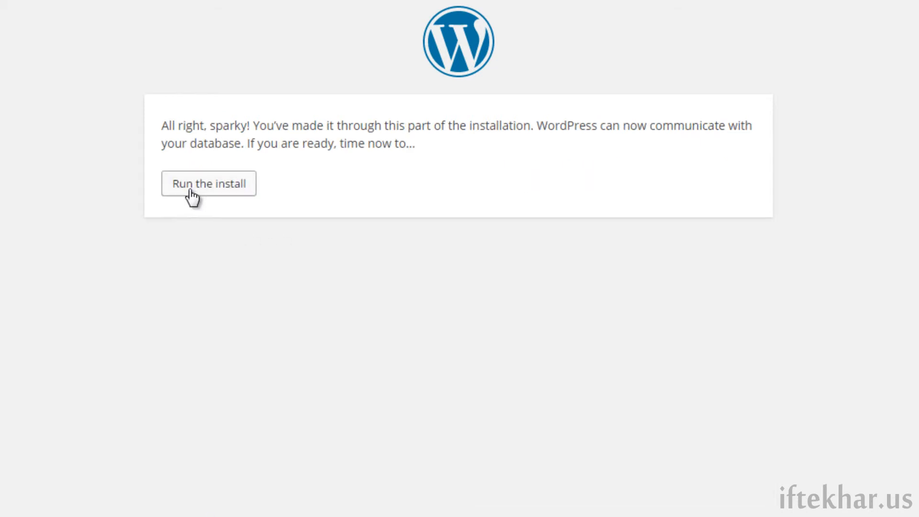
- Run the install, title the site 'Tutorial Site', and enter the admin password twice
click(191, 191)
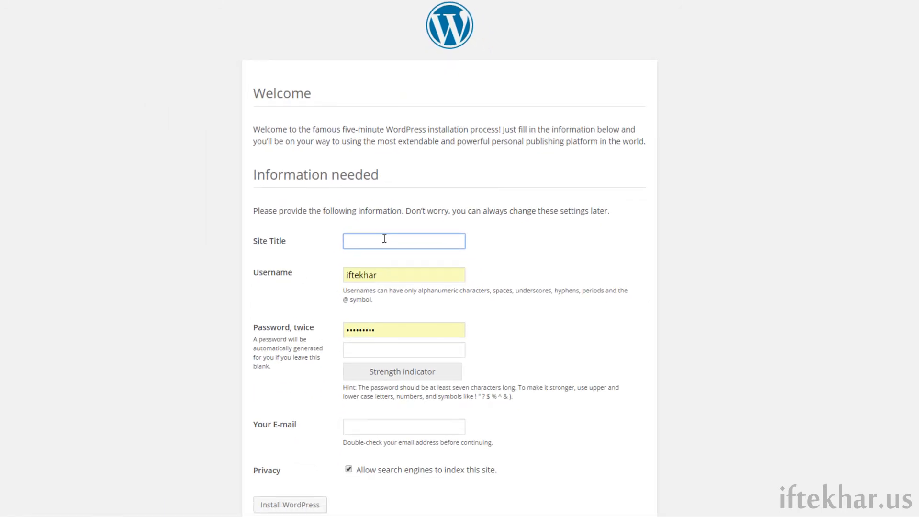
text(Tutorial Site)
key(Tab)
drag(385, 330, 303, 330)
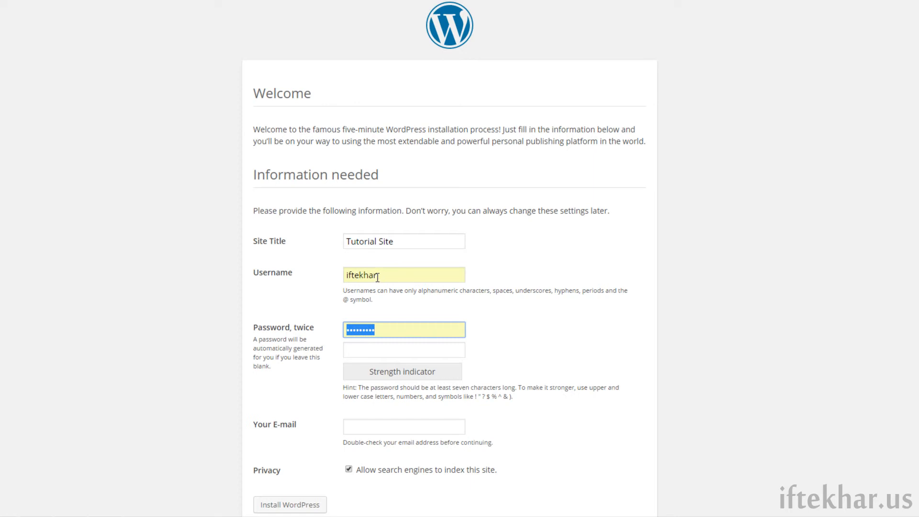
click(385, 347)
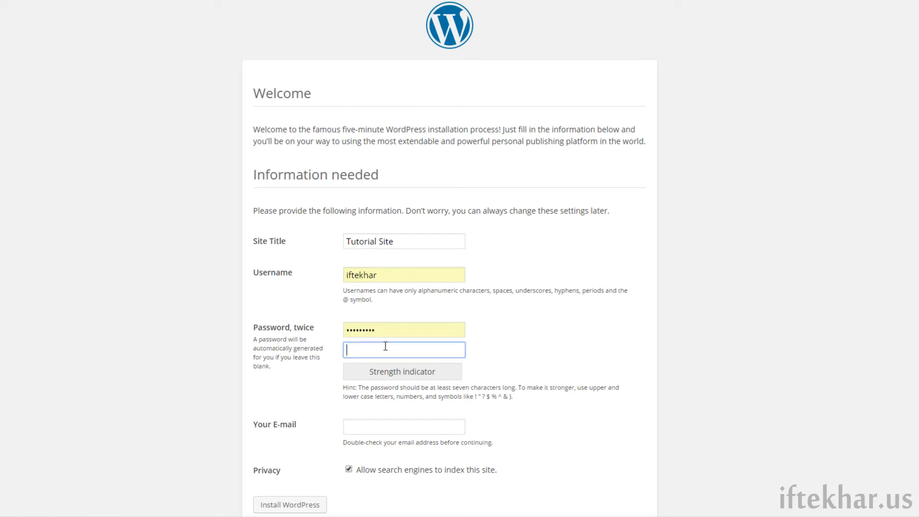
double_click(393, 327)
text(123456789)
key(Tab)
text(123456789)
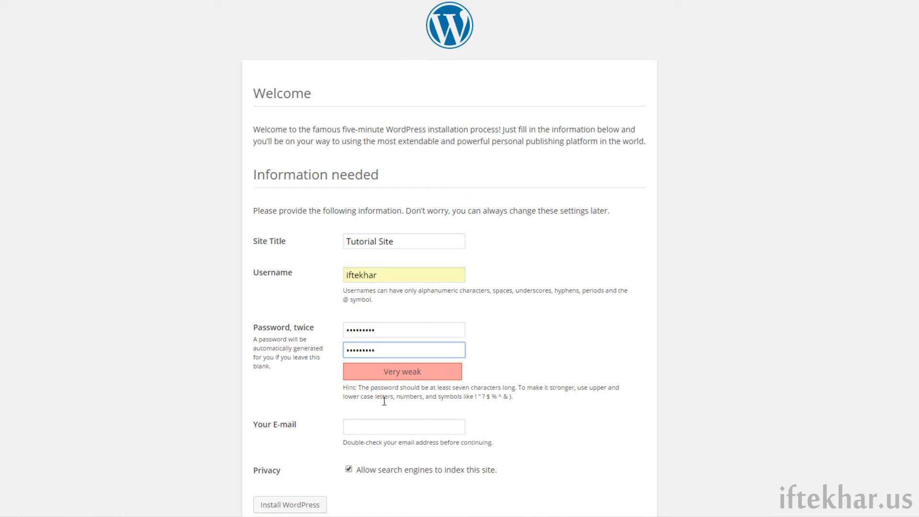
- Enter the admin e-mail address, turn off search-engine indexing, and install WordPress
drag(343, 393, 264, 367)
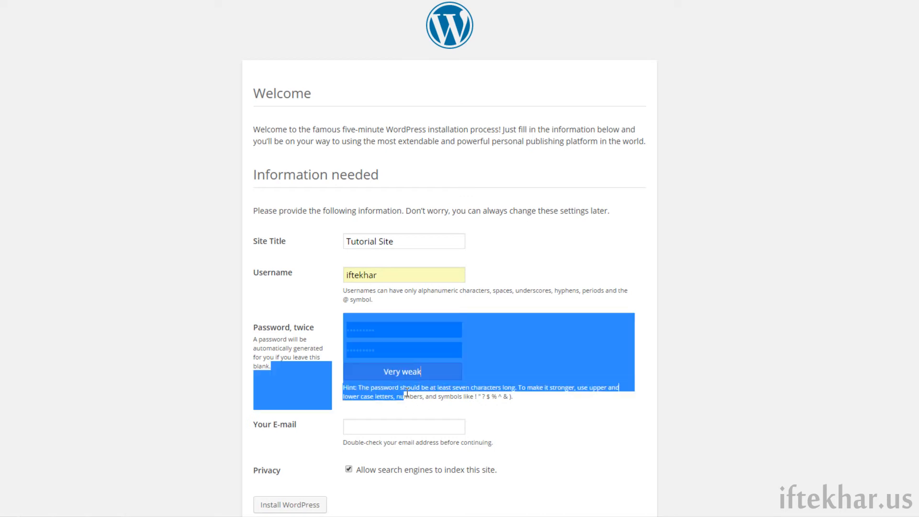
drag(518, 403, 323, 393)
click(398, 430)
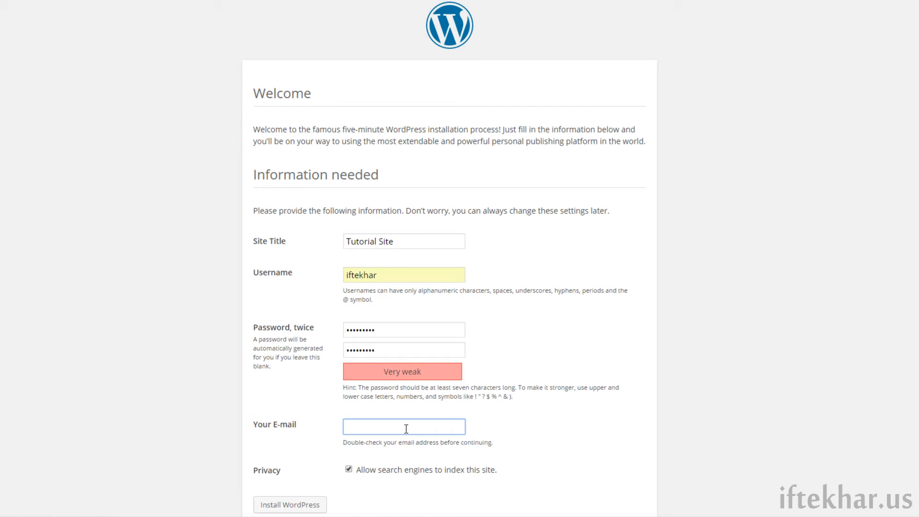
text(test@test.com)
click(353, 472)
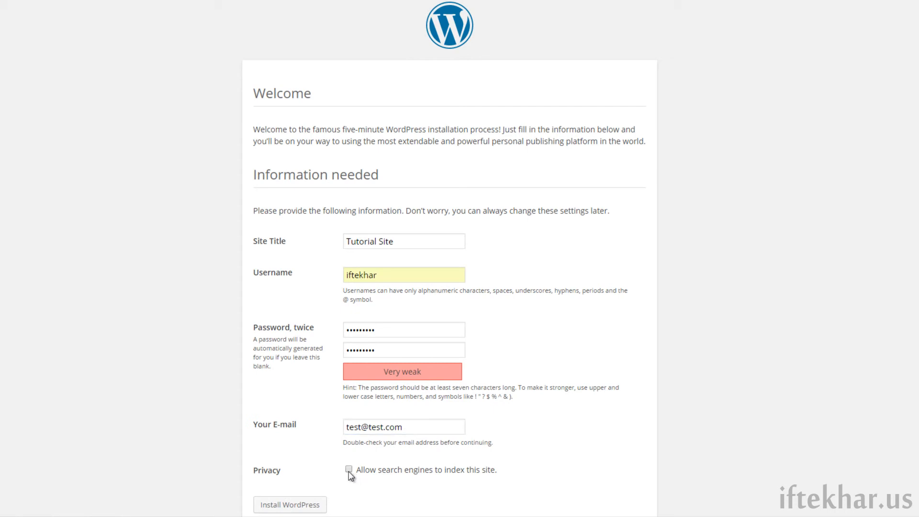
scroll(471, 471, down, 1)
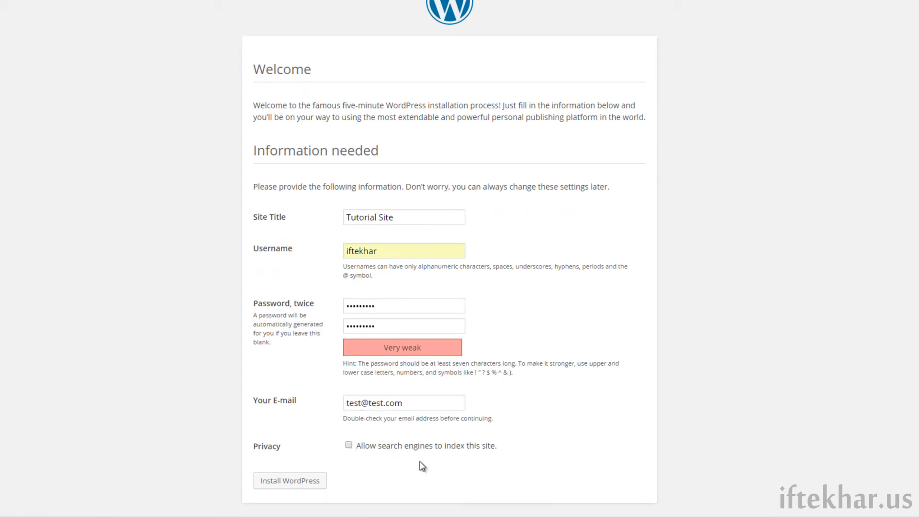
click(268, 484)
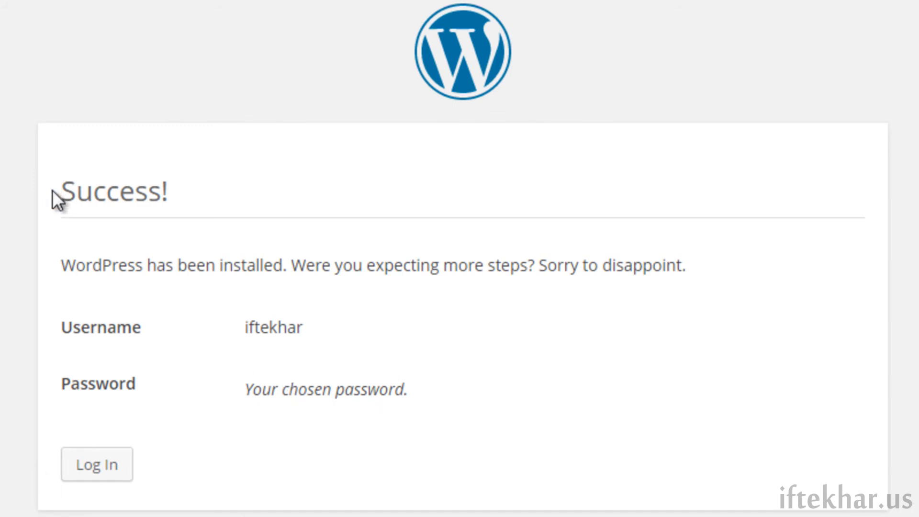
- Go from the installation's Success! page to the WordPress login screen
drag(53, 190, 176, 191)
click(128, 288)
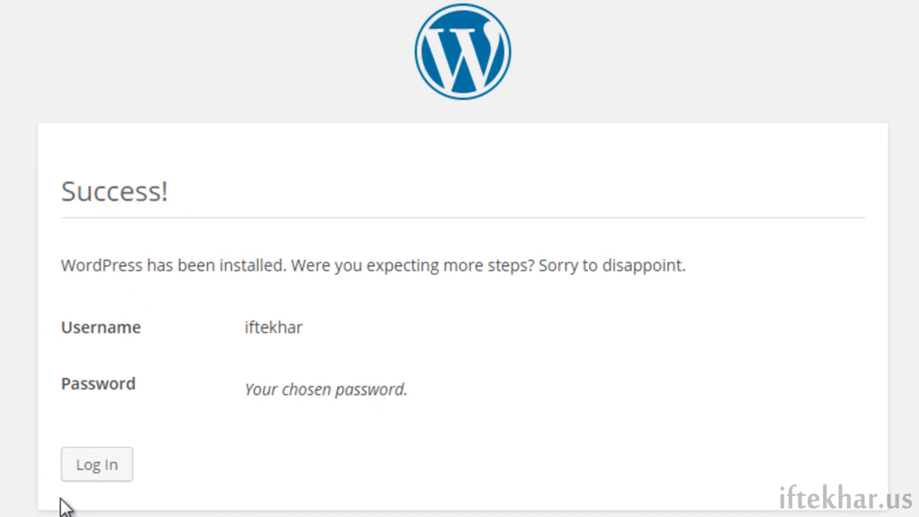
click(92, 471)
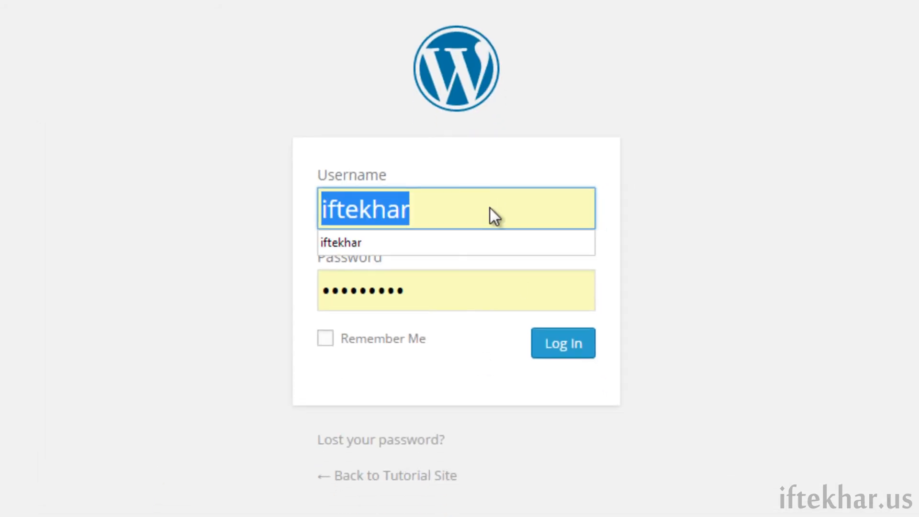
- Sign in with the new admin username and password to reach the Tutorial Site Dashboard
drag(492, 209, 247, 225)
text(iftekhar)
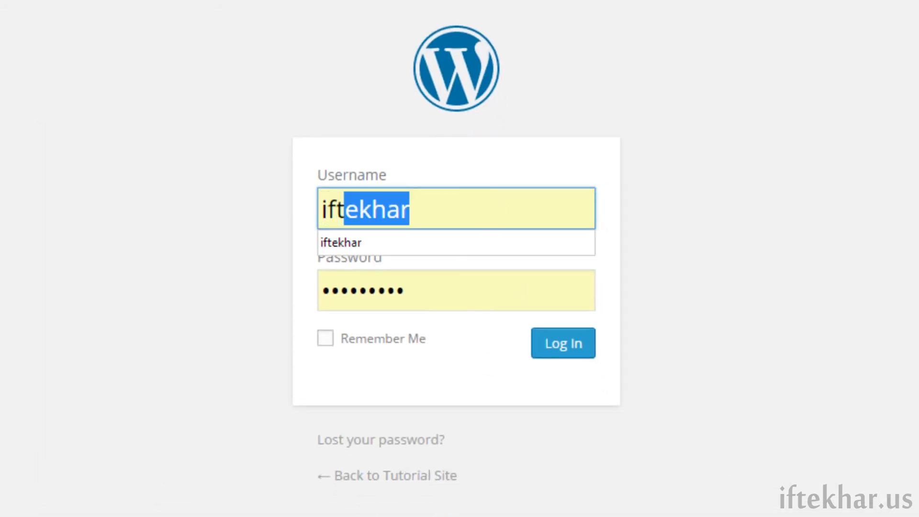
key(Tab)
text(******)
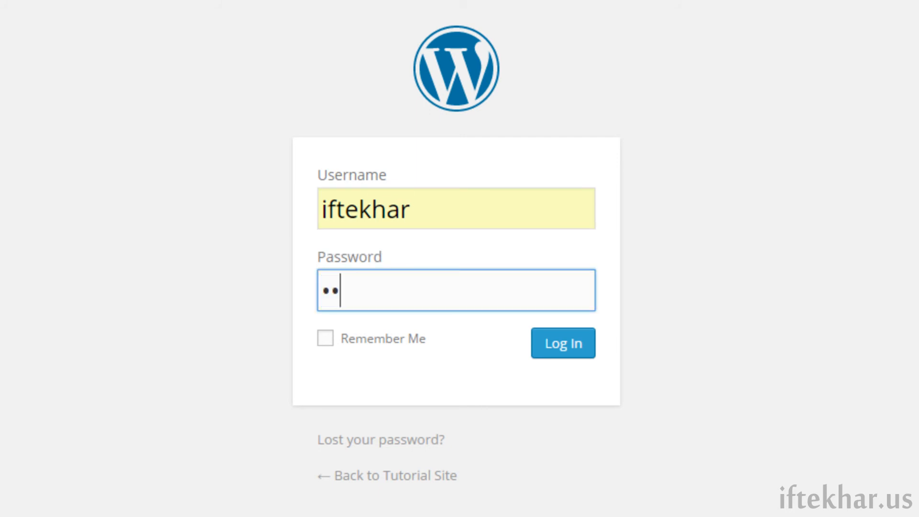
text(***)
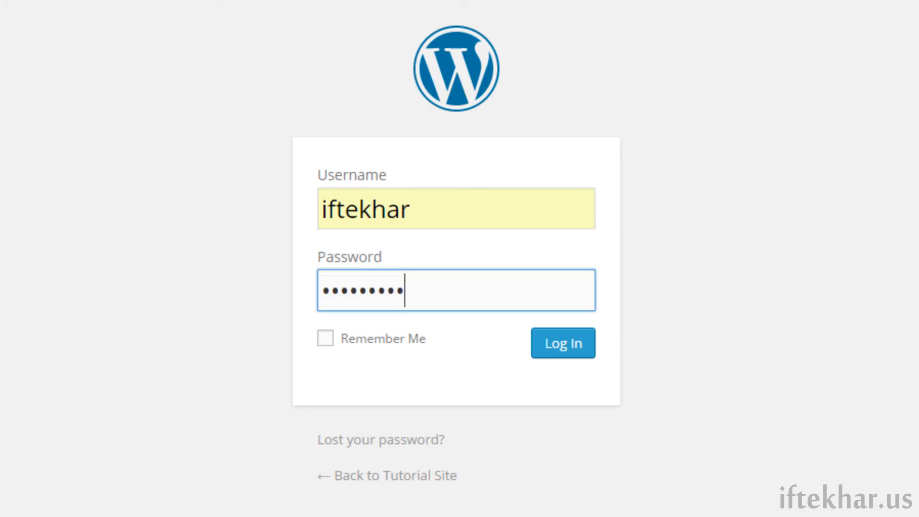
click(579, 356)
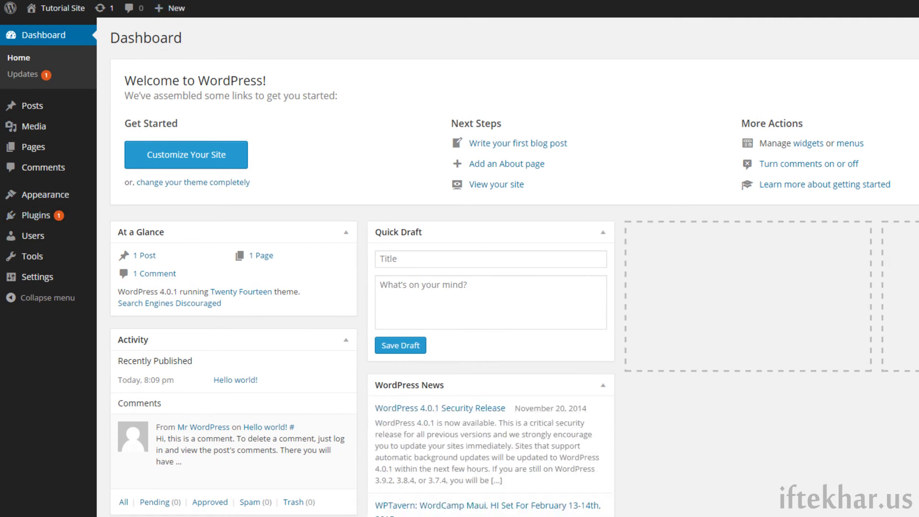
- Relocate the WordPress News panel to the empty right-hand column of the Dashboard
click(260, 29)
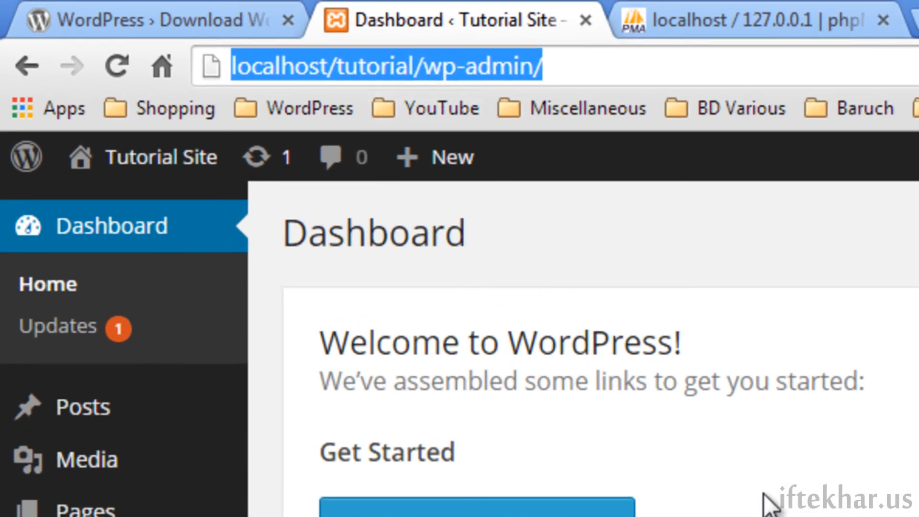
click(780, 236)
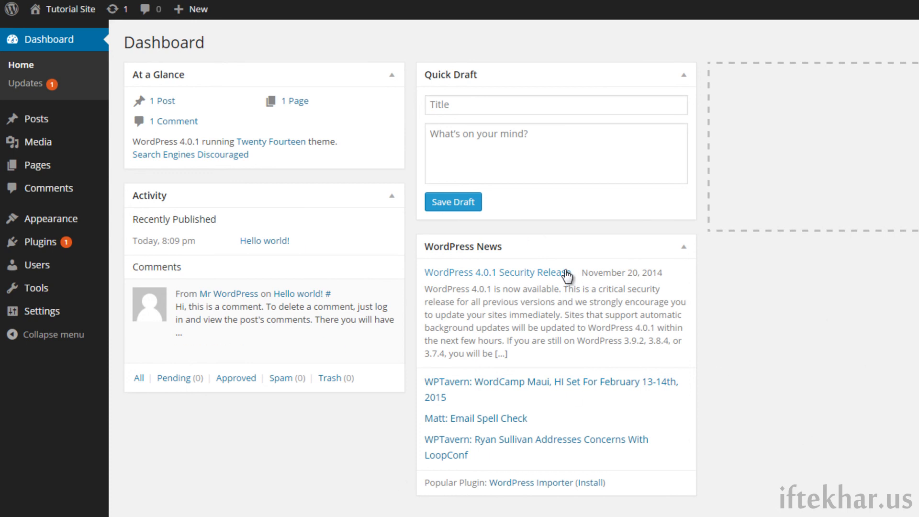
drag(546, 247, 824, 81)
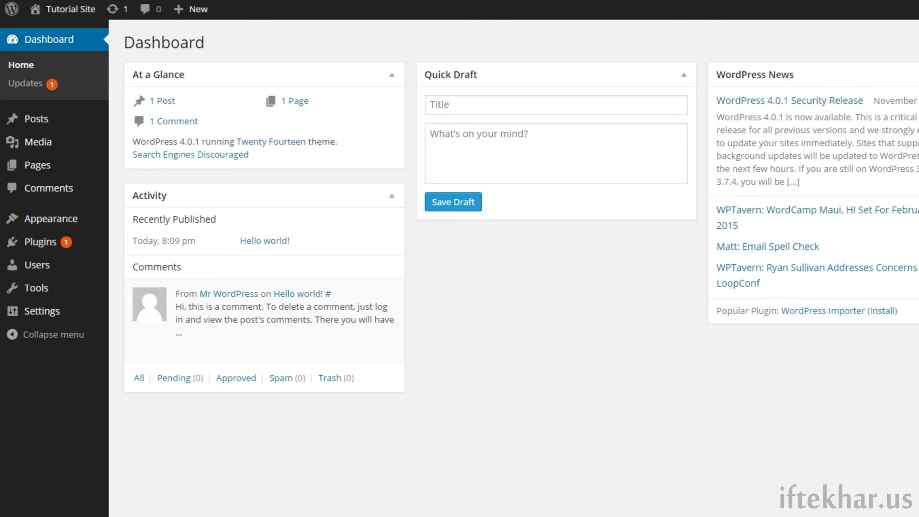
- Open the Posts list, showing the single Hello world! post
mouse_move(30, 124)
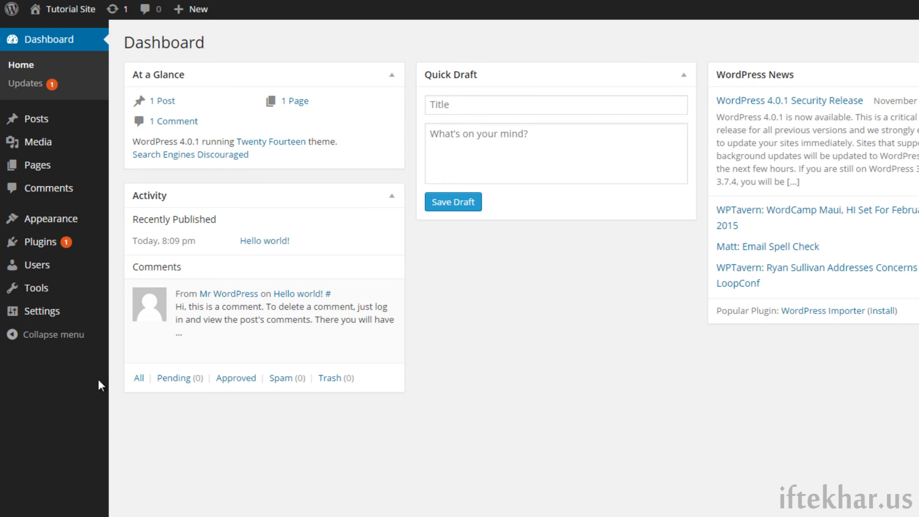
click(16, 118)
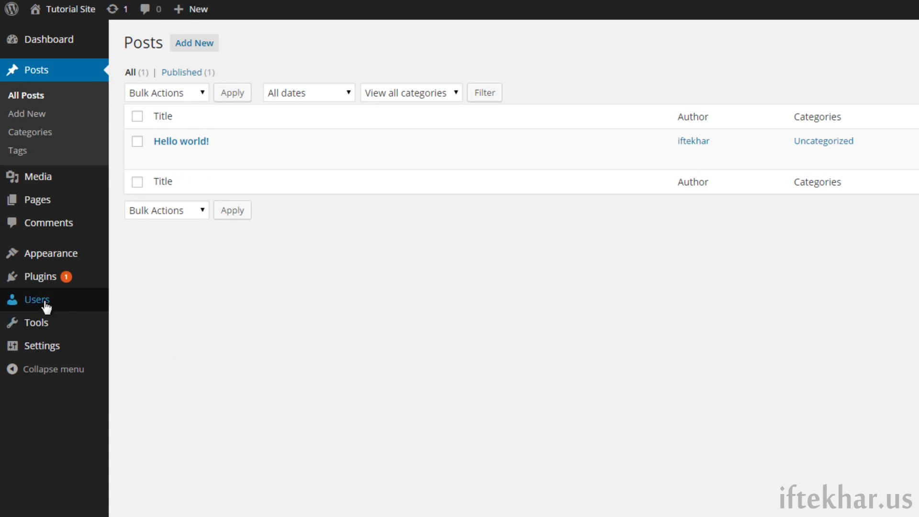
mouse_move(42, 281)
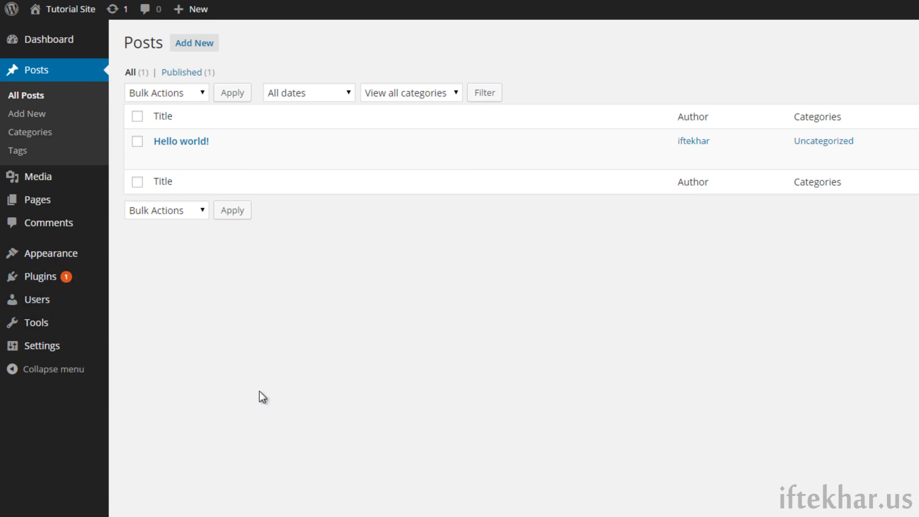